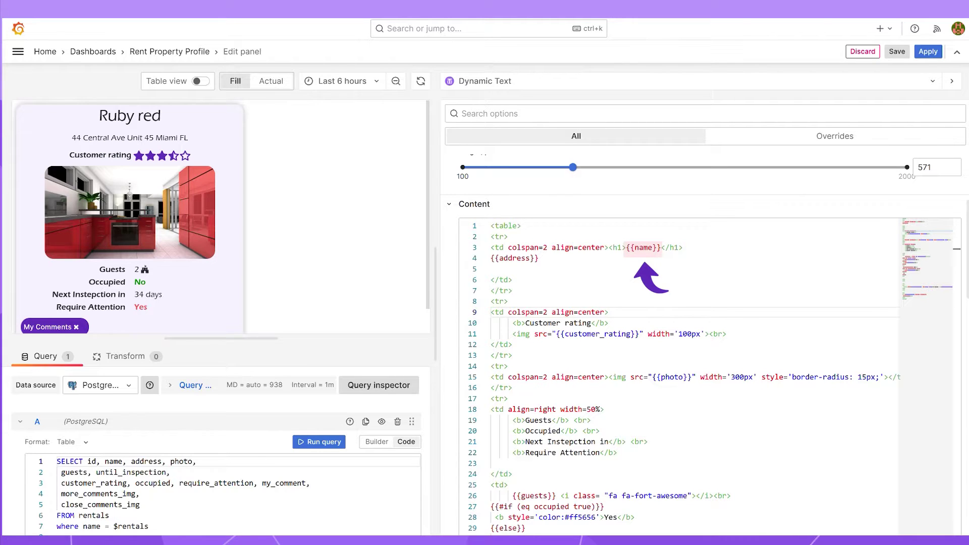
# - In the JavaScript Code field, enter handlebars.registerHelper('range', () => timeRange); to register a range helper
pyautogui.scroll(-7, 706, 353)
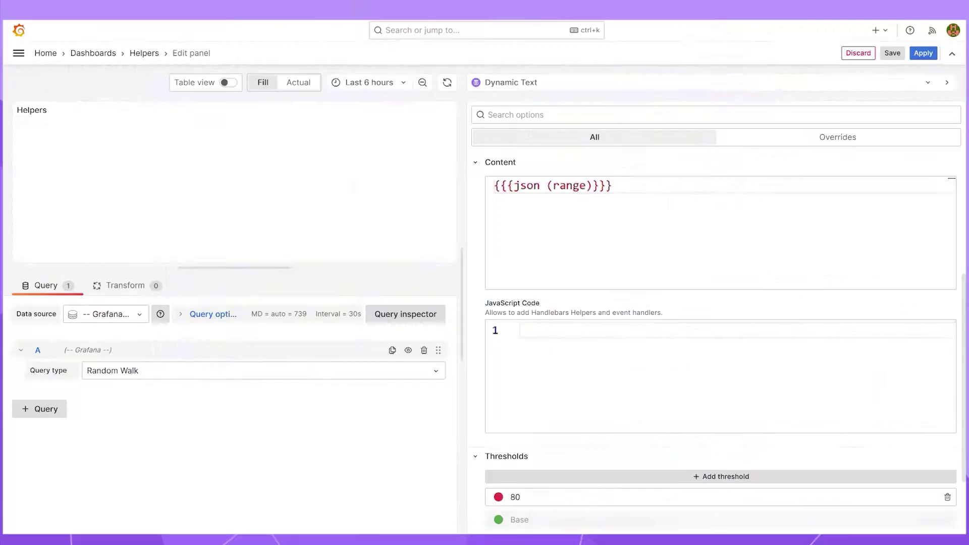
pyautogui.write("handlebars.registerHelper('range'")
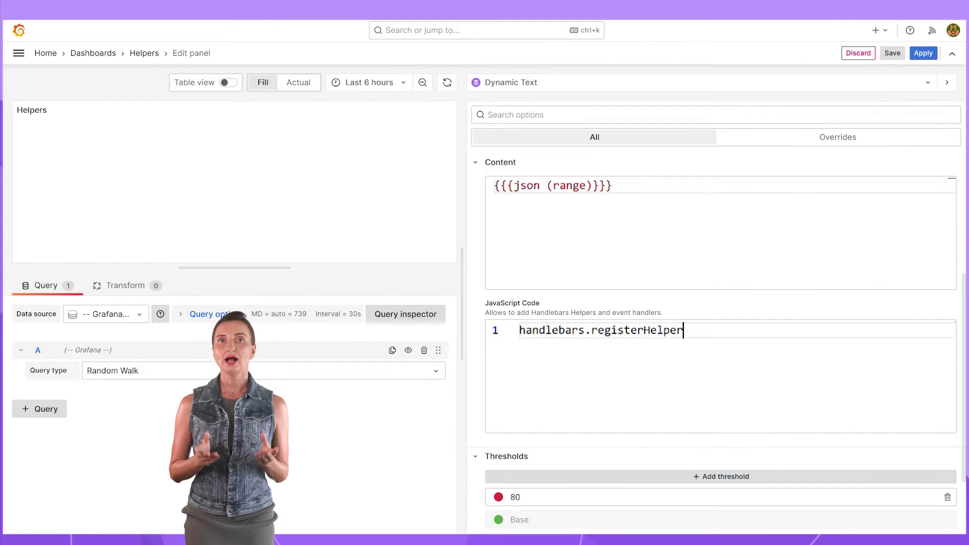
pyautogui.write(', () => timeRange);')
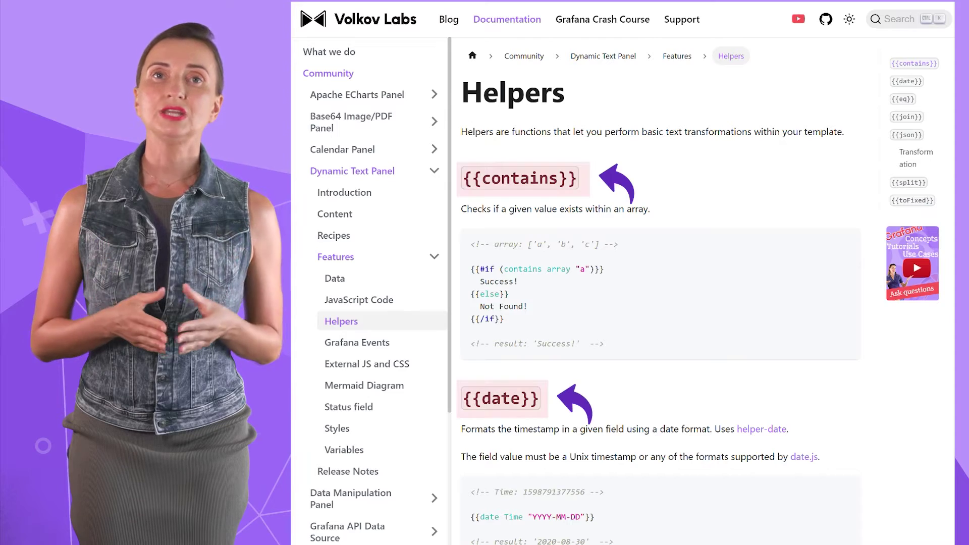
pyautogui.scroll(-10, 656, 303)
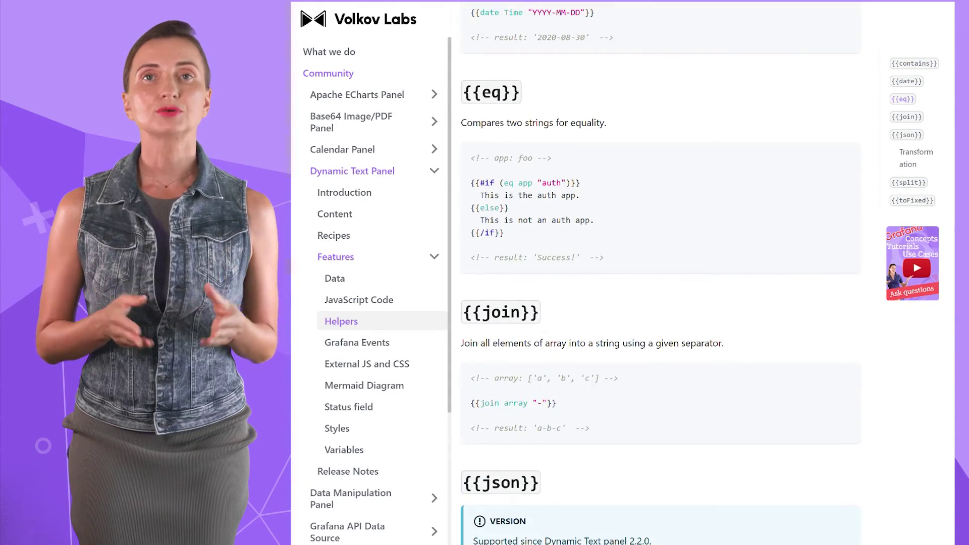
pyautogui.scroll(-20, 657, 304)
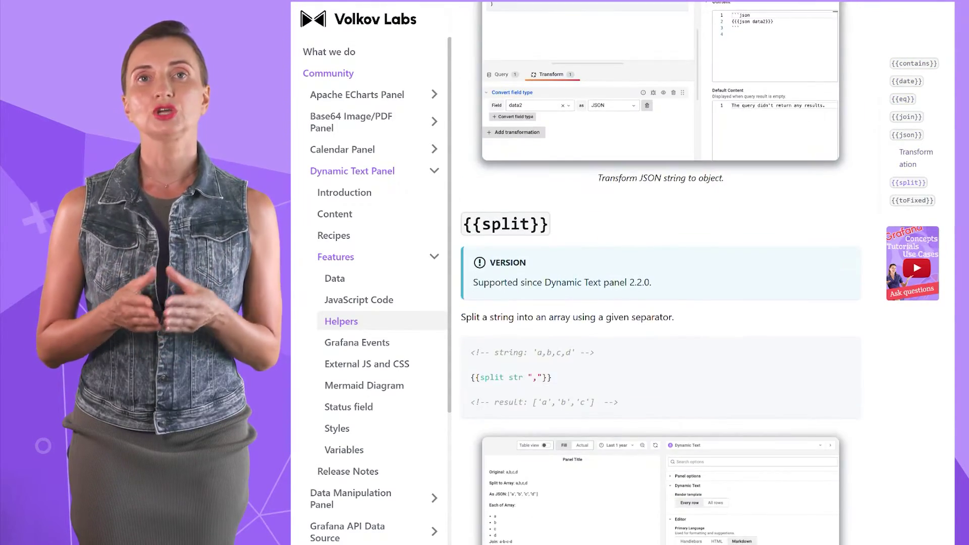
pyautogui.scroll(20, 657, 302)
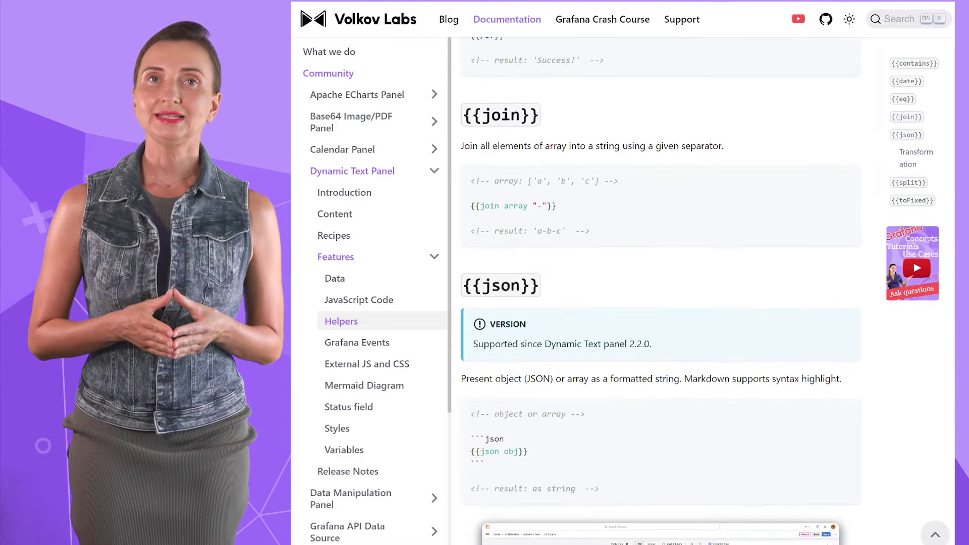
pyautogui.scroll(4, 656, 303)
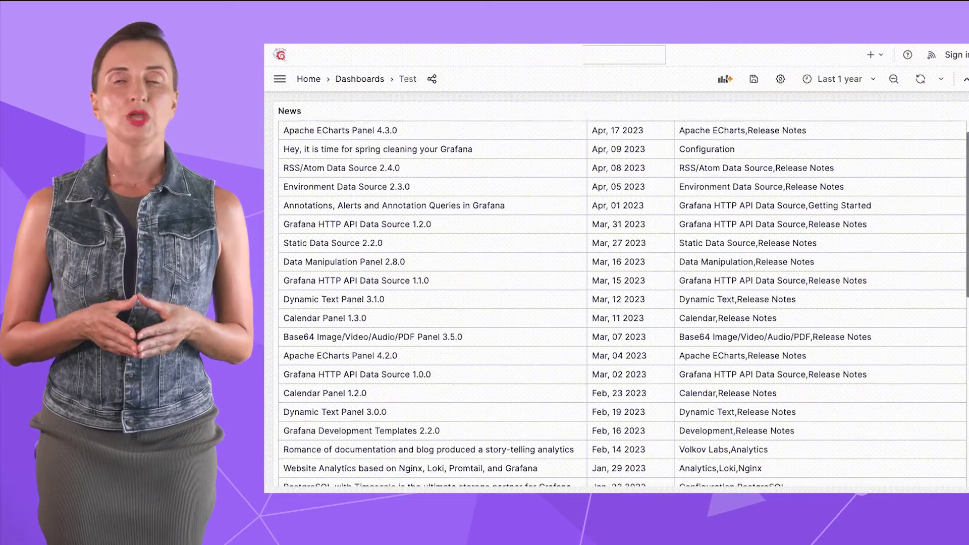
# - Scroll the Rent Property Profile options to the CSS Styles holding the table and button rules
pyautogui.scroll(-1, 621, 303)
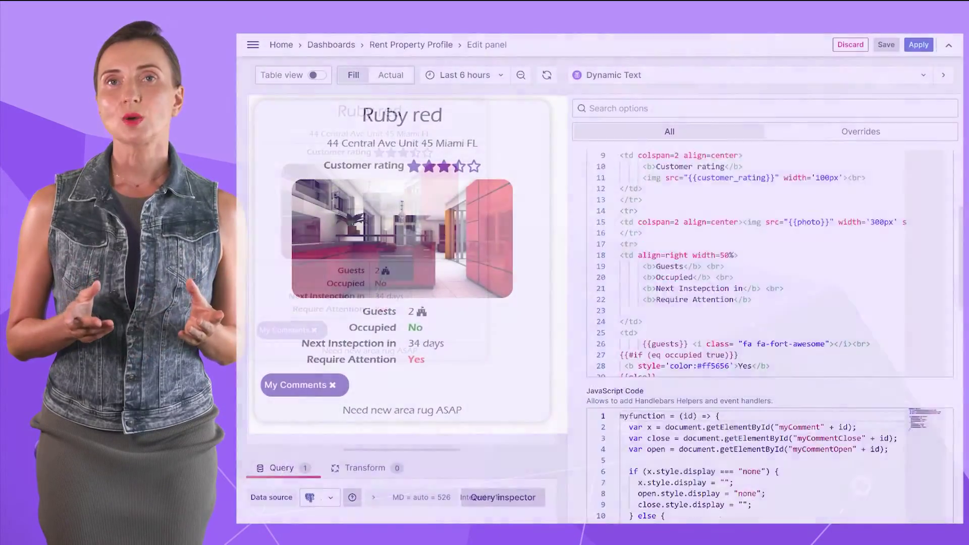
pyautogui.scroll(-10, 765, 302)
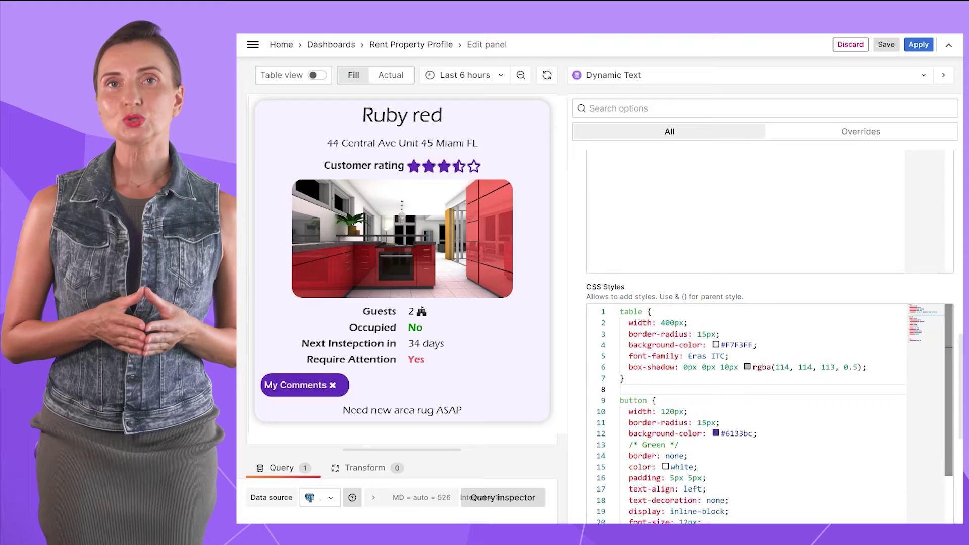
pyautogui.scroll(-3, 765, 328)
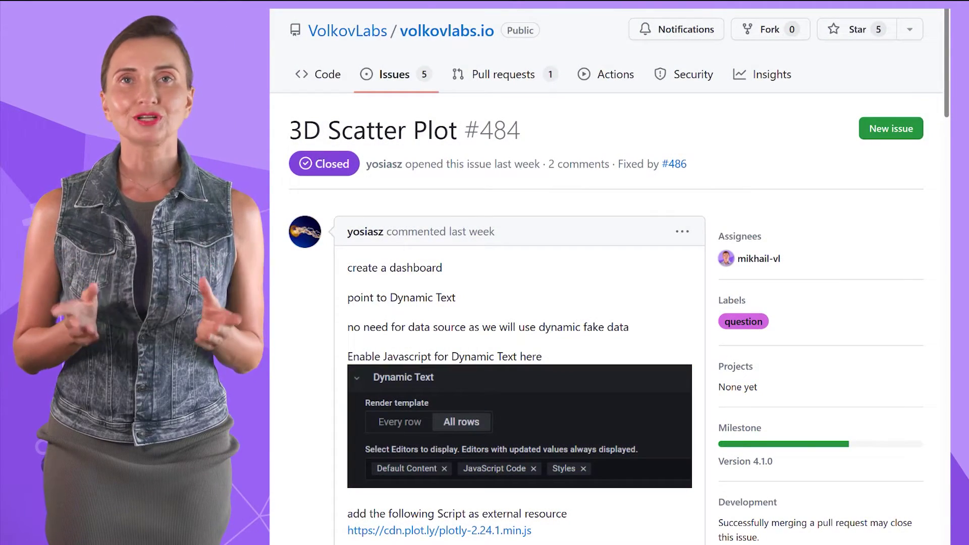
pyautogui.scroll(-5, 606, 303)
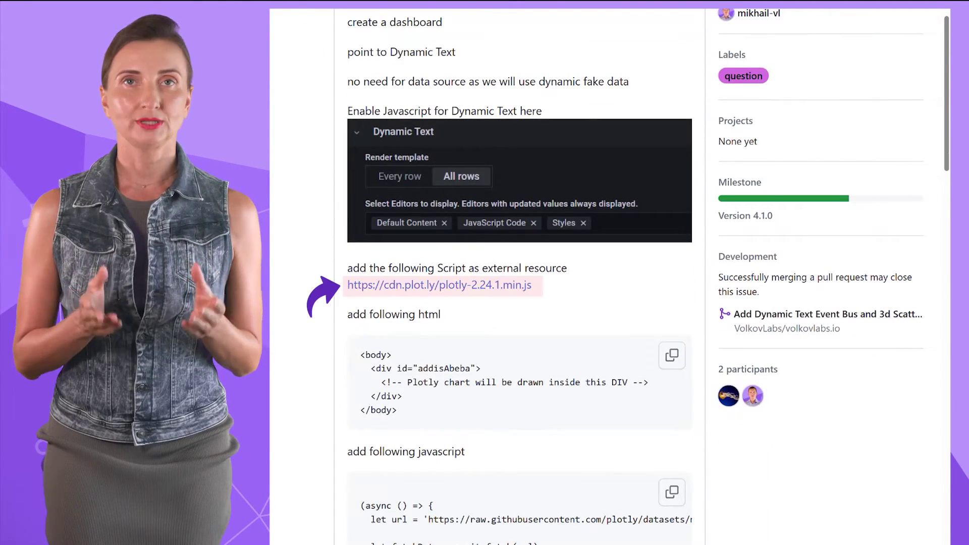
pyautogui.scroll(-20, 520, 273)
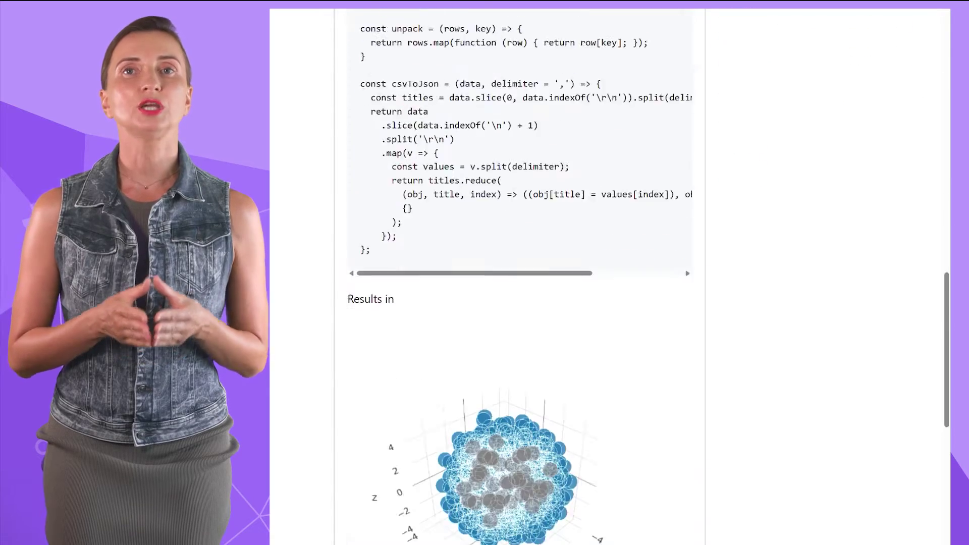
pyautogui.scroll(-6, 519, 272)
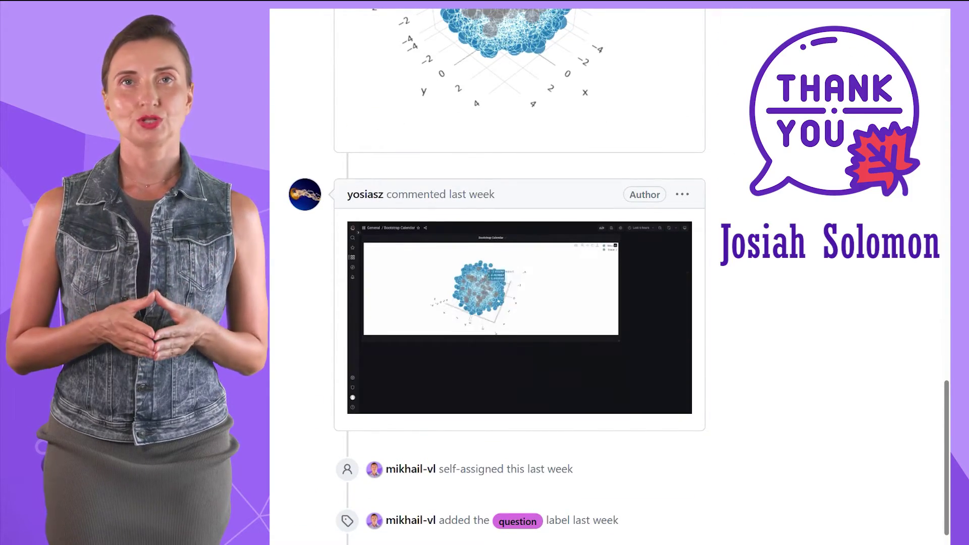
pyautogui.scroll(1, 520, 273)
pyautogui.scroll(20, 520, 273)
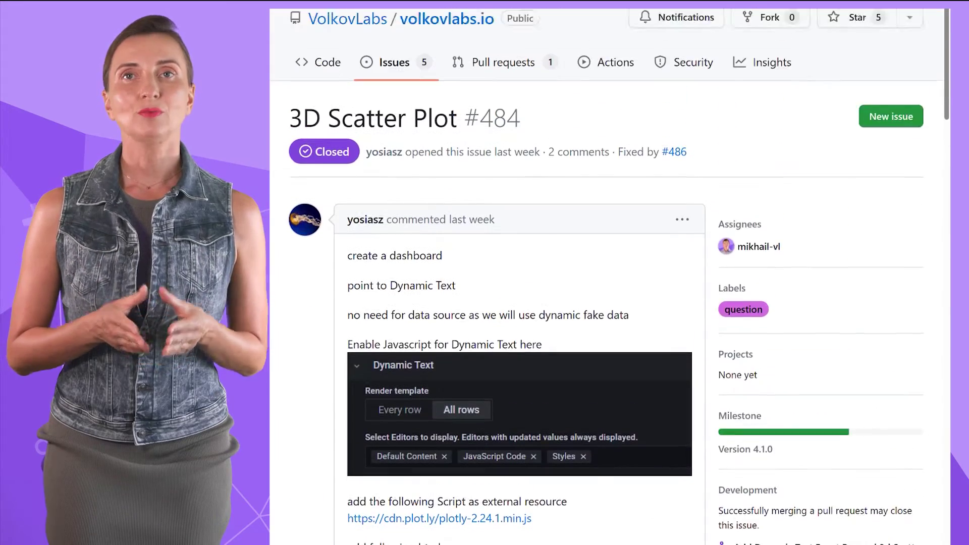
pyautogui.scroll(1, 605, 273)
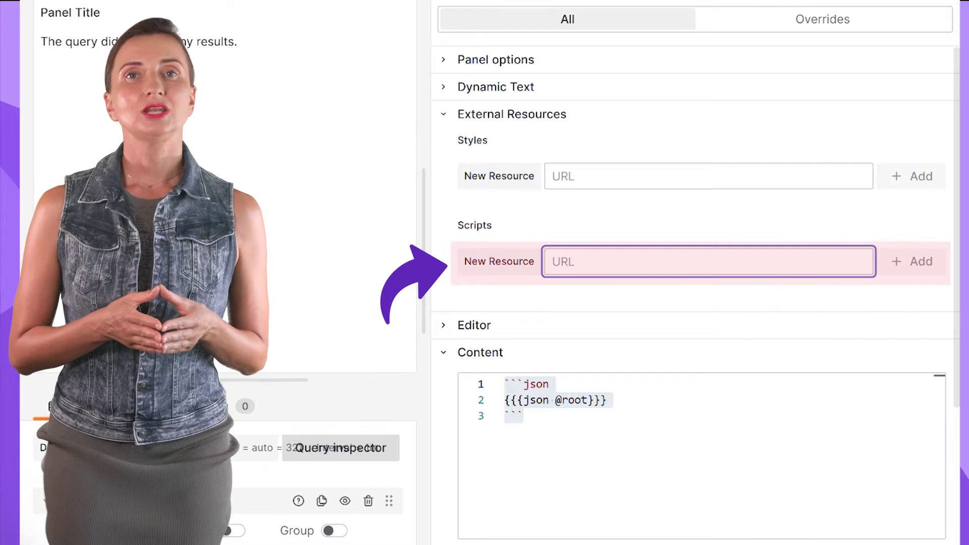
# - Add the Plotly CDN URL as a script resource and clear the Content template
pyautogui.write('https://cdn.plot.ly/plotly-2.24.1.min.js')
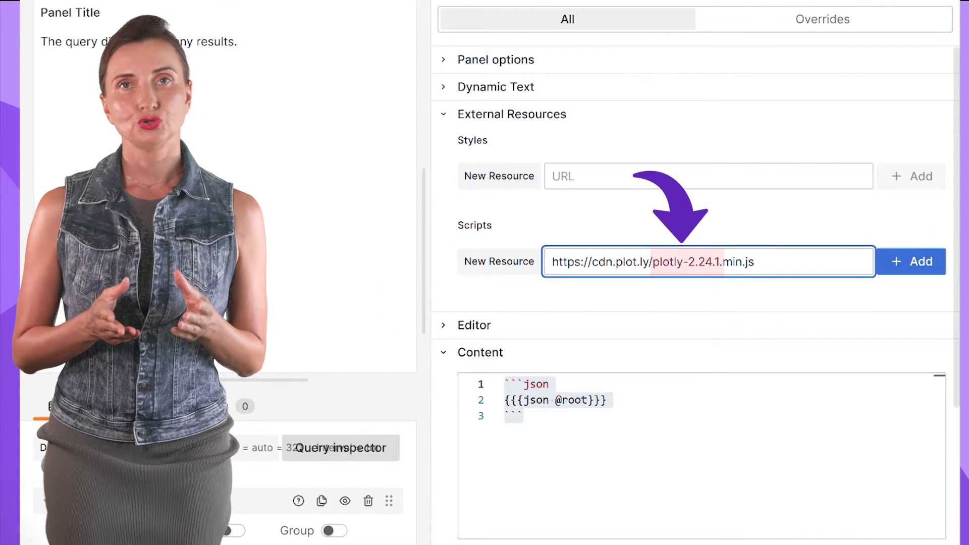
pyautogui.press('Return')
pyautogui.hotkey('ctrl', 'a')
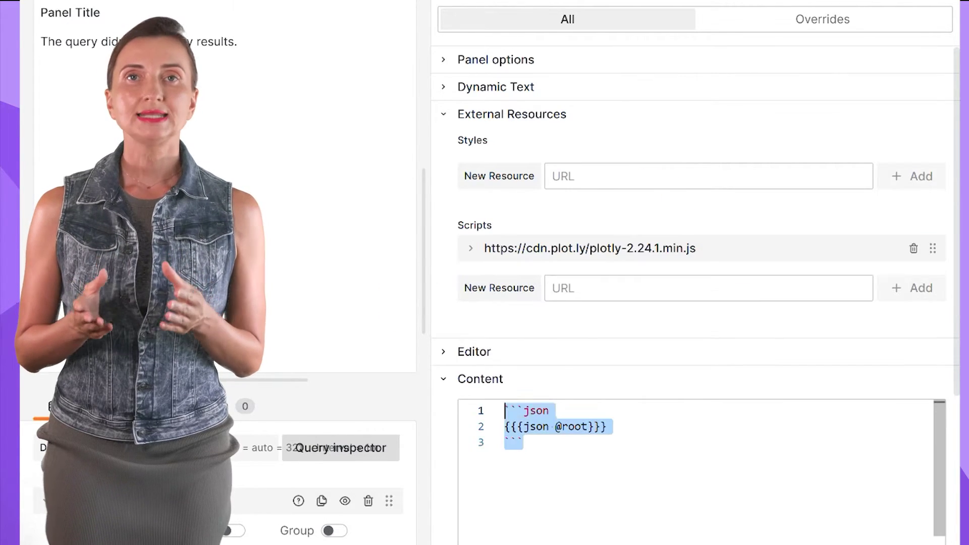
pyautogui.press('BackSpace')
# - Put the addisAbeba chart div in Default Content and paste the Plotly chart script into JavaScript Code
pyautogui.scroll(-8, 696, 303)
pyautogui.hotkey('ctrl', 'a')
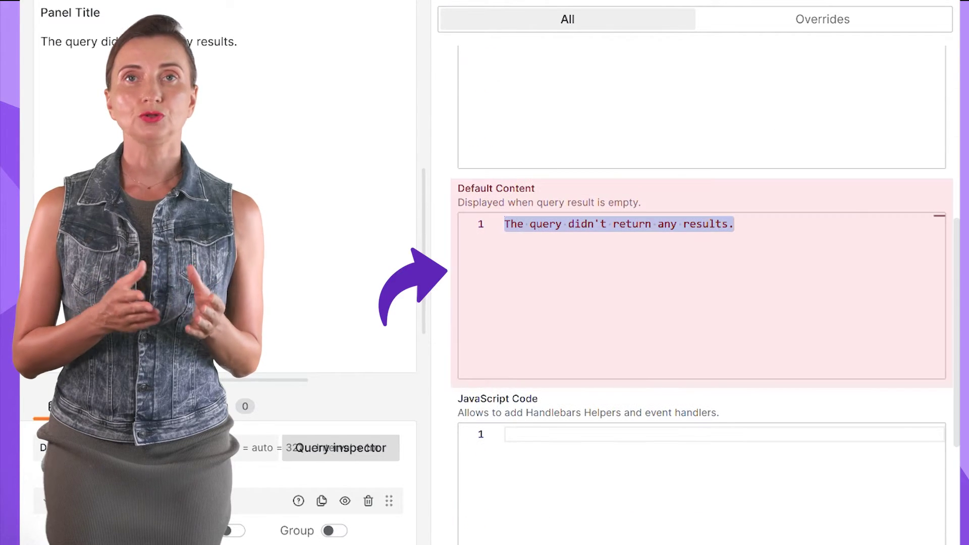
pyautogui.write('<body>   <div id="addisAbeba">     <!-- Plotly chart will be drawn inside this DIV -->   </div> </body>')
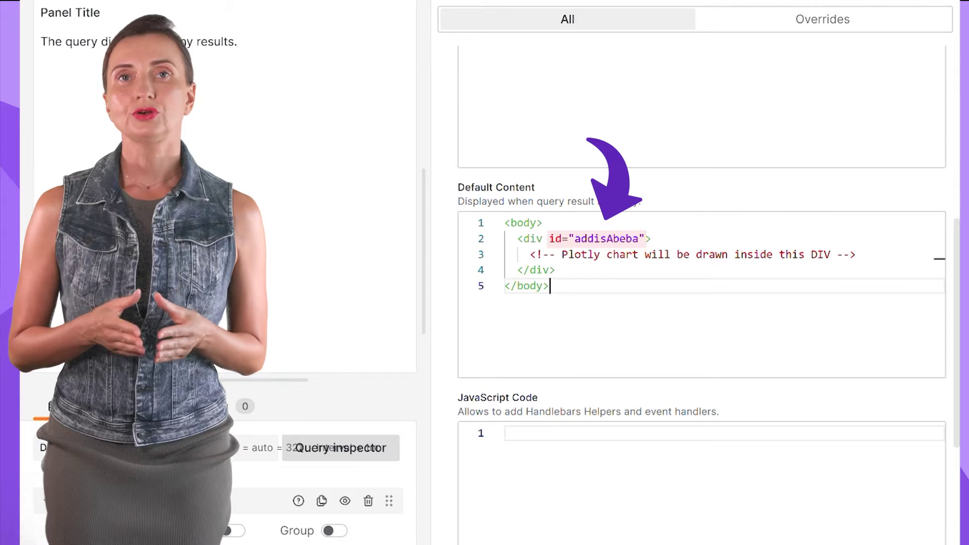
pyautogui.scroll(-2, 696, 303)
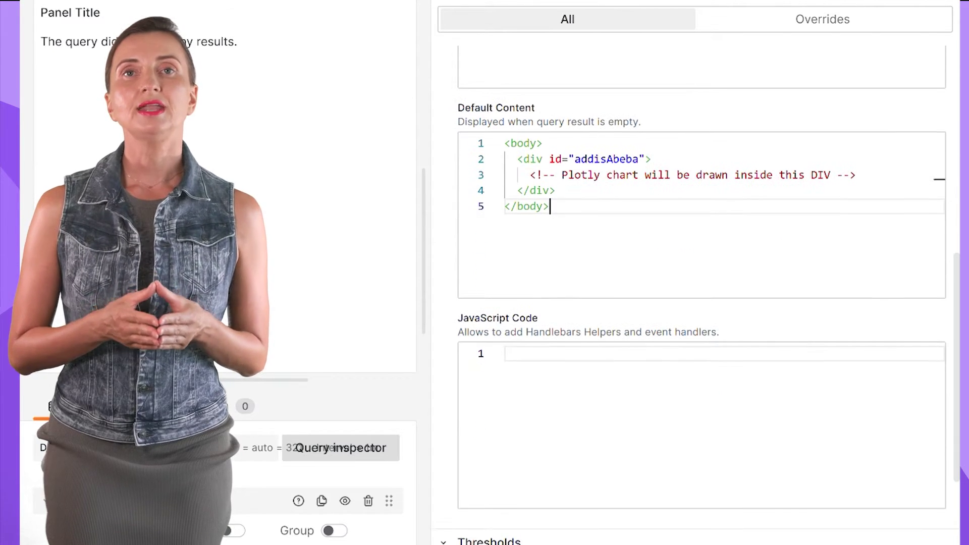
pyautogui.click(555, 353)
pyautogui.hotkey('ctrl', 'v')
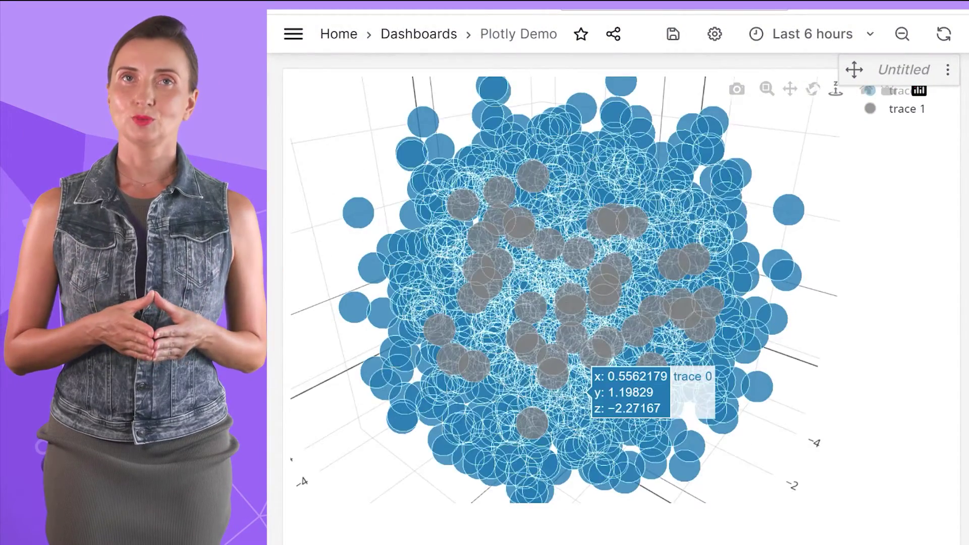
# - Scroll the All Rows panel editor to view its {{#each data}} Content template
pyautogui.scroll(-3, 590, 376)
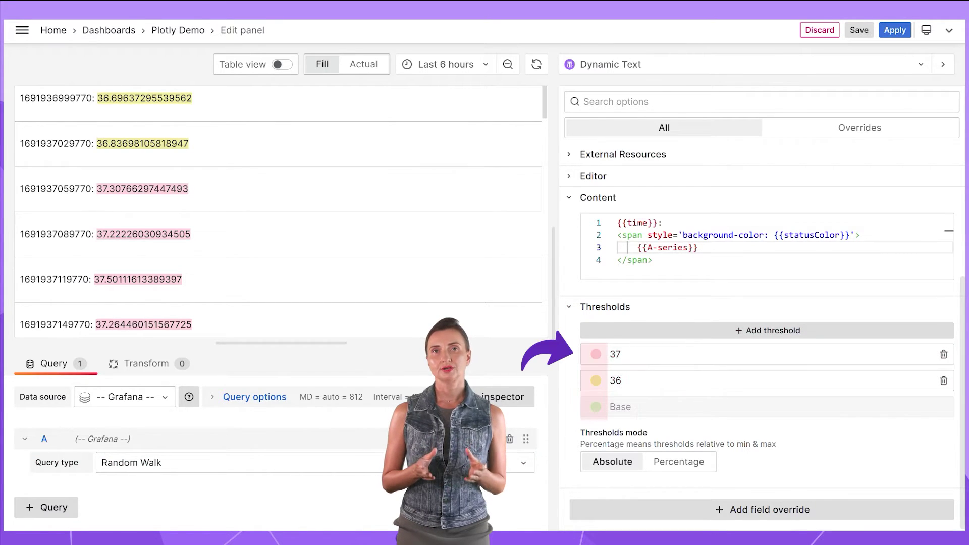
# - Review the A-series status field, thresholds 36 and 37, and the {{statusColor}} span background
pyautogui.scroll(3, 763, 339)
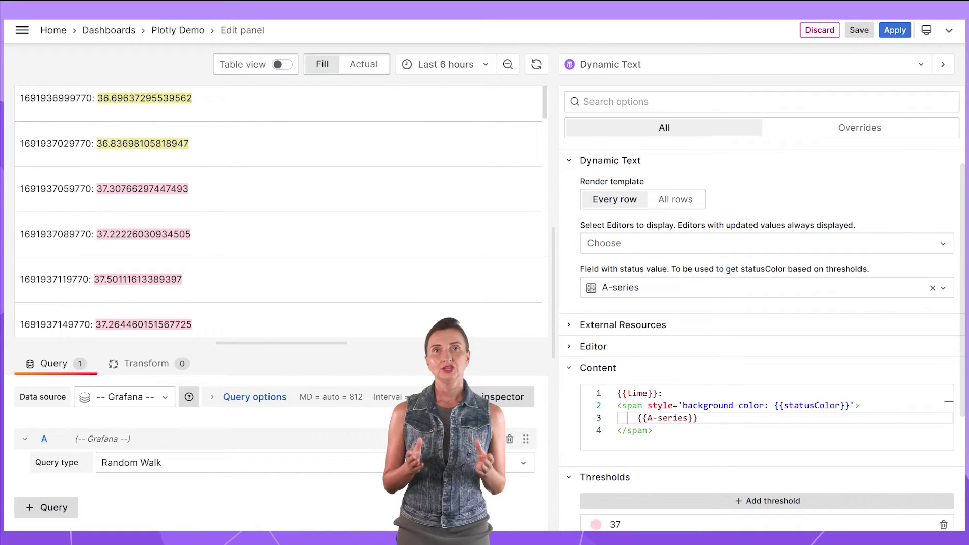
pyautogui.scroll(-2, 763, 341)
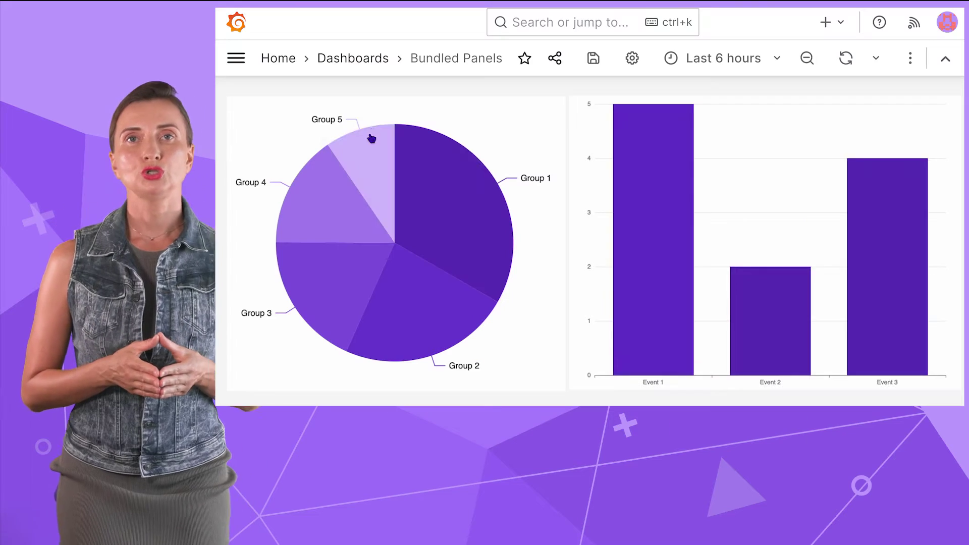
# - Inspect the pie chart slices to watch the bundled bar chart update through the event bus
pyautogui.moveTo(372, 151)
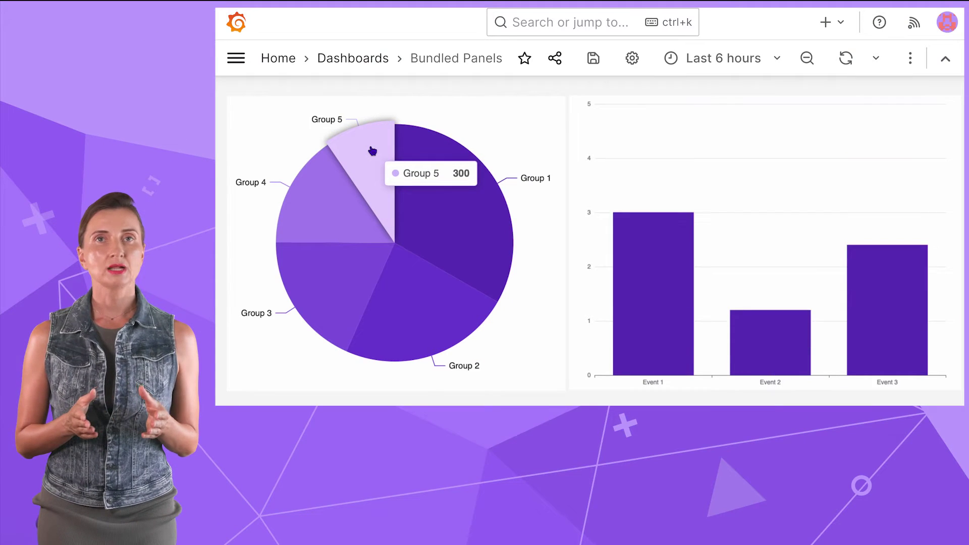
pyautogui.moveTo(338, 213)
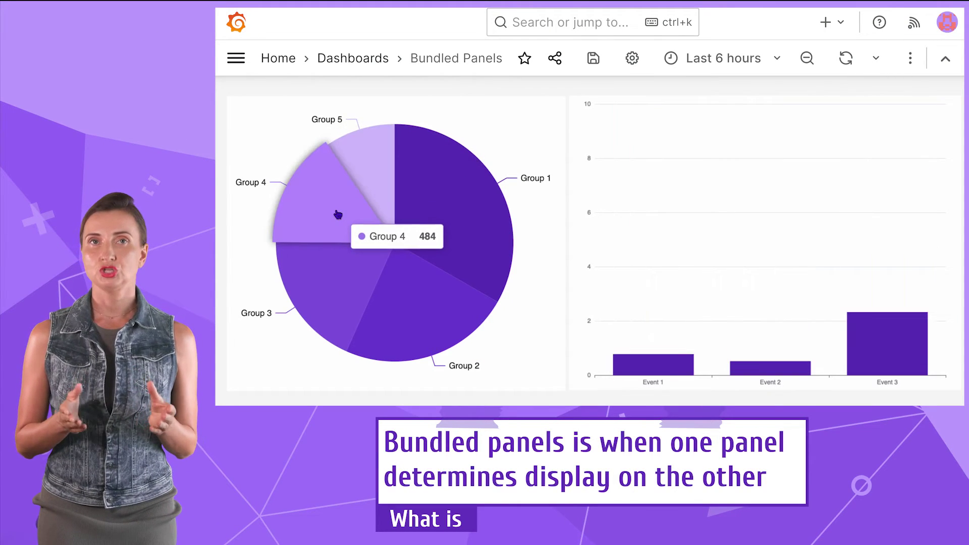
pyautogui.moveTo(343, 249)
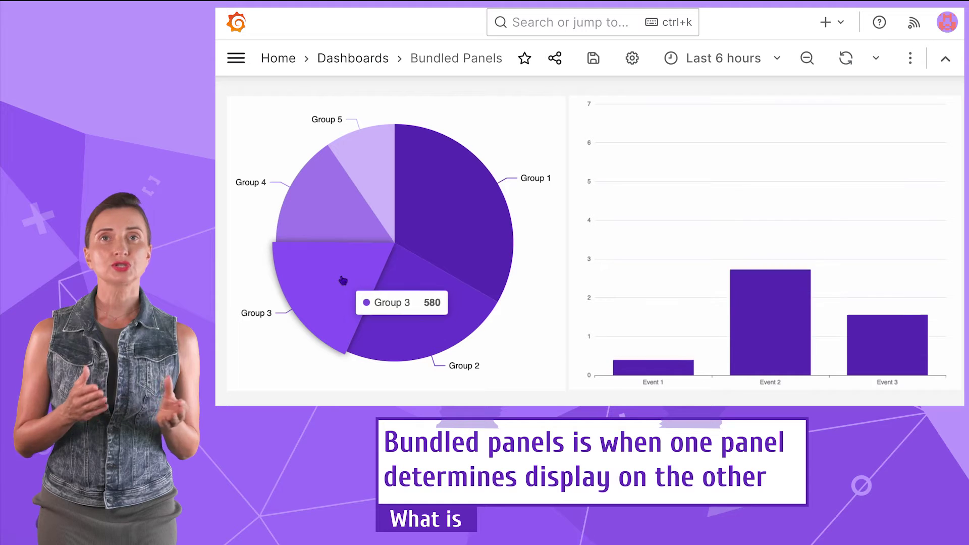
pyautogui.moveTo(407, 288)
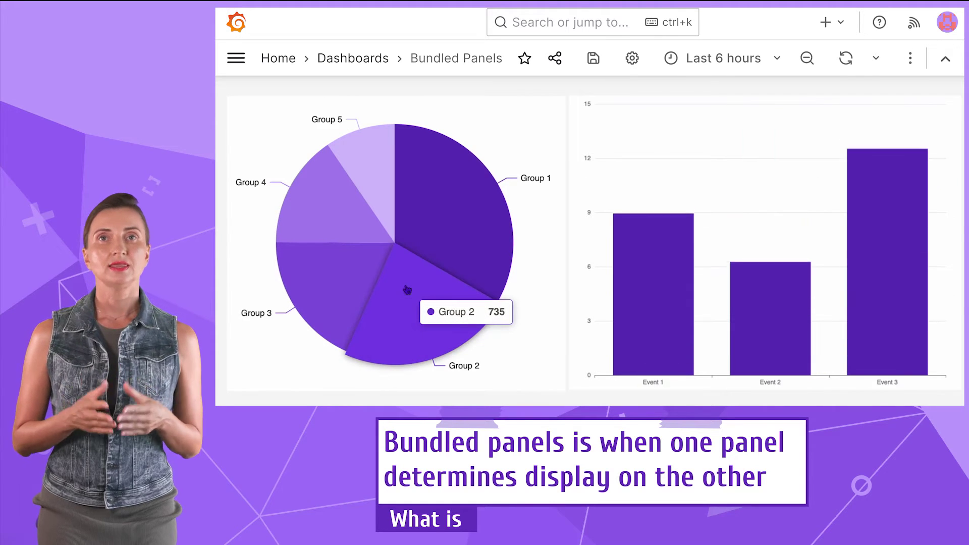
pyautogui.moveTo(438, 234)
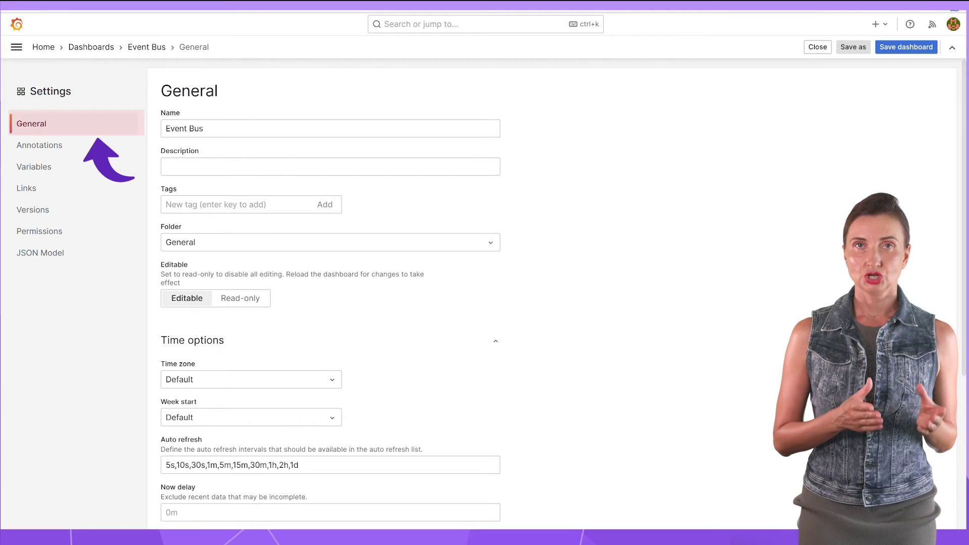
# - Scroll through the Event Bus panel's Default Content to review it
pyautogui.scroll(-5, 554, 293)
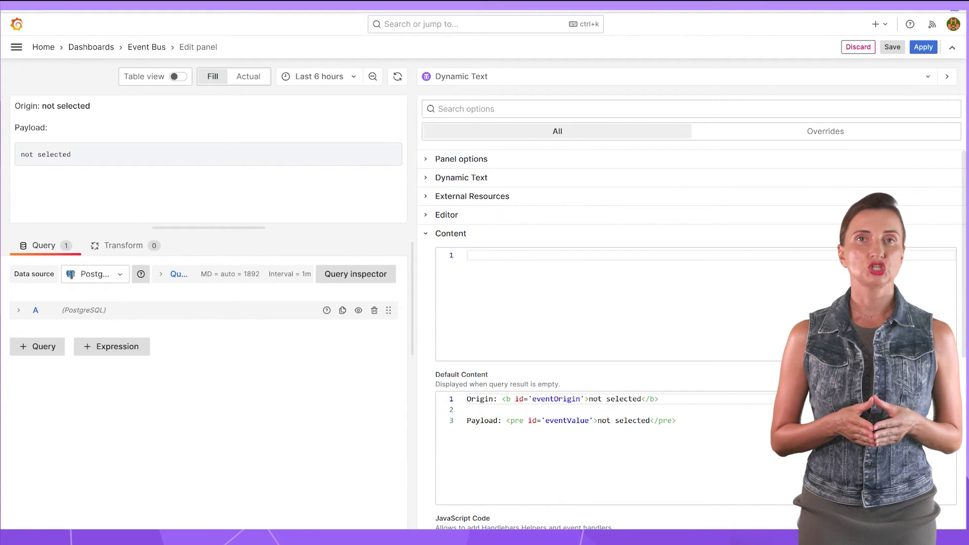
pyautogui.scroll(-4, 690, 328)
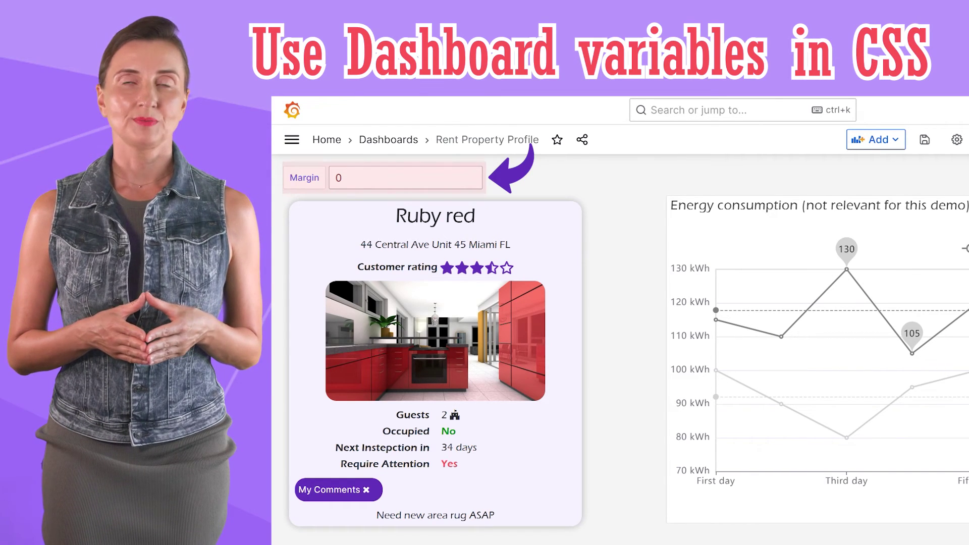
# - Change the Margin dashboard variable from 0 to 20 and apply it
pyautogui.click(405, 178)
pyautogui.press('BackSpace')
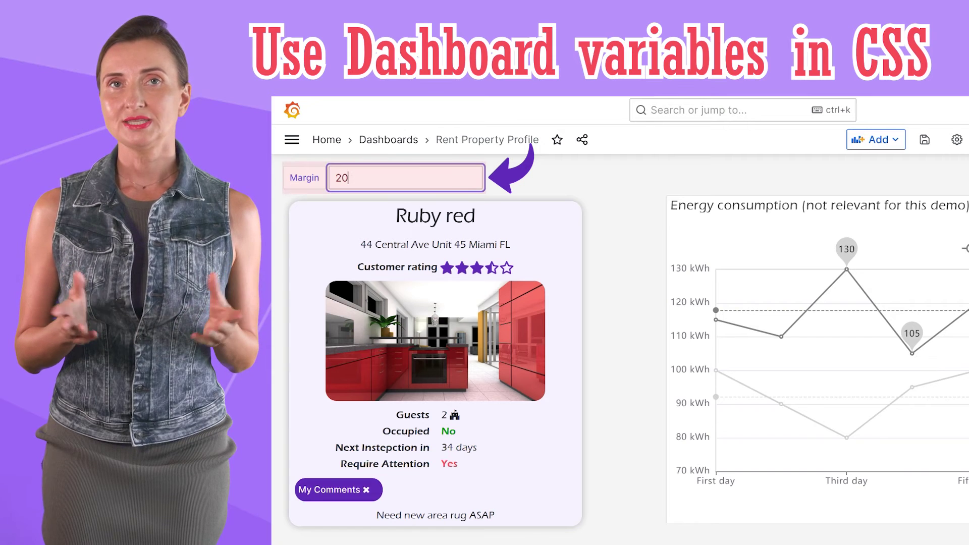
pyautogui.press('Return')
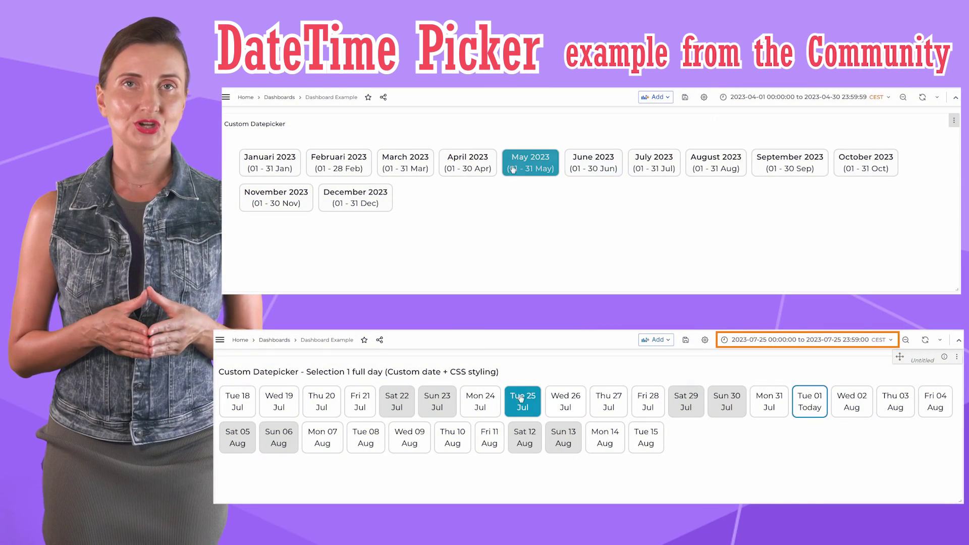
# - Pick May 2023 as the time range in the custom date picker demo
pyautogui.click(513, 169)
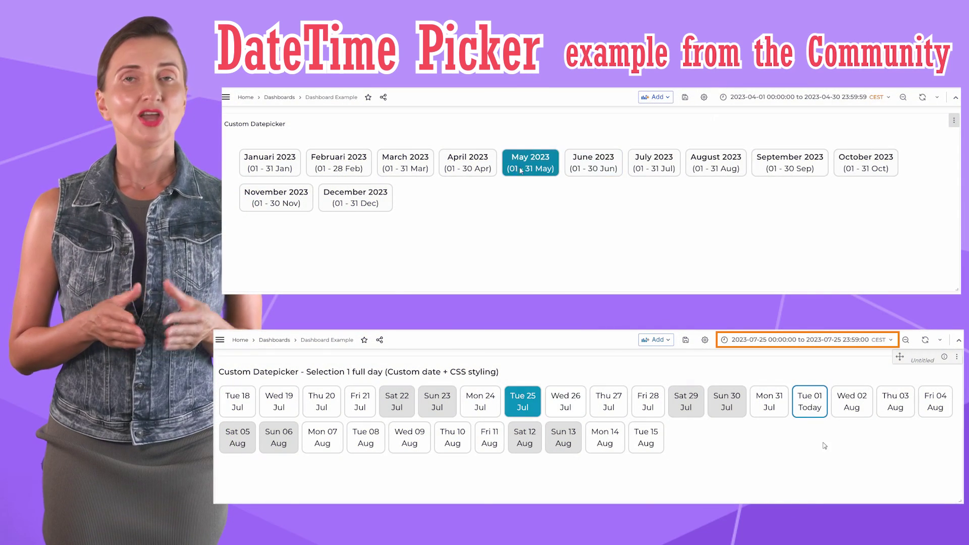
pyautogui.click(677, 287)
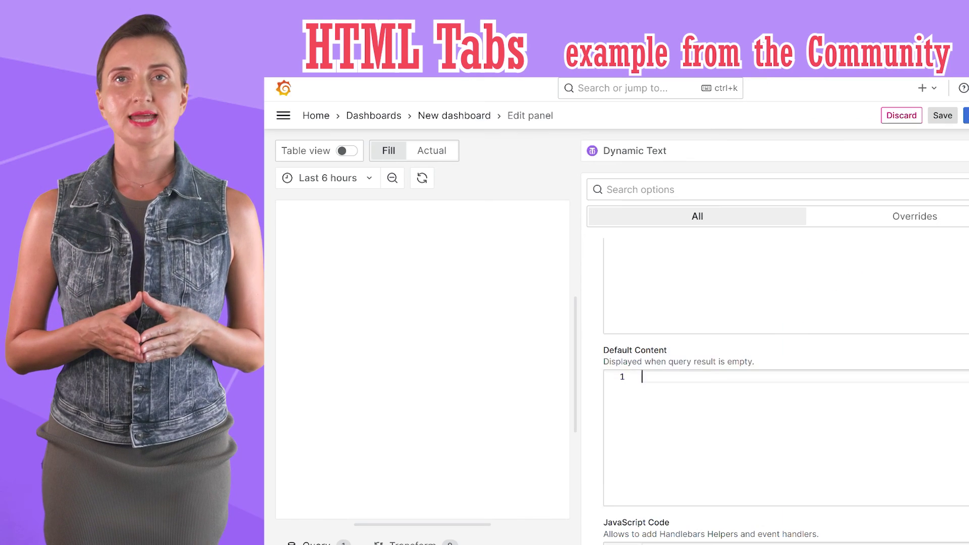
# - Paste the tab HTML into Default Content, the script into JavaScript Code and the CSS into CSS Styles
pyautogui.write('<h2>Tabs</h2> <p>Click on the buttons inside the tabbed menu:</p>  <div class="tab">   <button class="tablinks" onclick="openCity(event, \'London\')">London</button>   <button class="tablinks" onclick="openCity(event, \'Paris\')">Paris</button>   <button class="tablinks" onclick="openCity(event, \'Tokyo\')">Tokyo</button> </div> <div id="London" class="tabcontent">   <h3>London</h3>   <p>London is the capital city of England.</p> </div>  <div id="Paris" class="tabcontent">   <h3>Paris</h3>   <p>Paris is the capital of France.</p> </div>  <div id="Tokyo" class="tabcontent">   <h3>Tokyo</h3>   <p>Tokyo is the capital of Japan.</p> </div>')
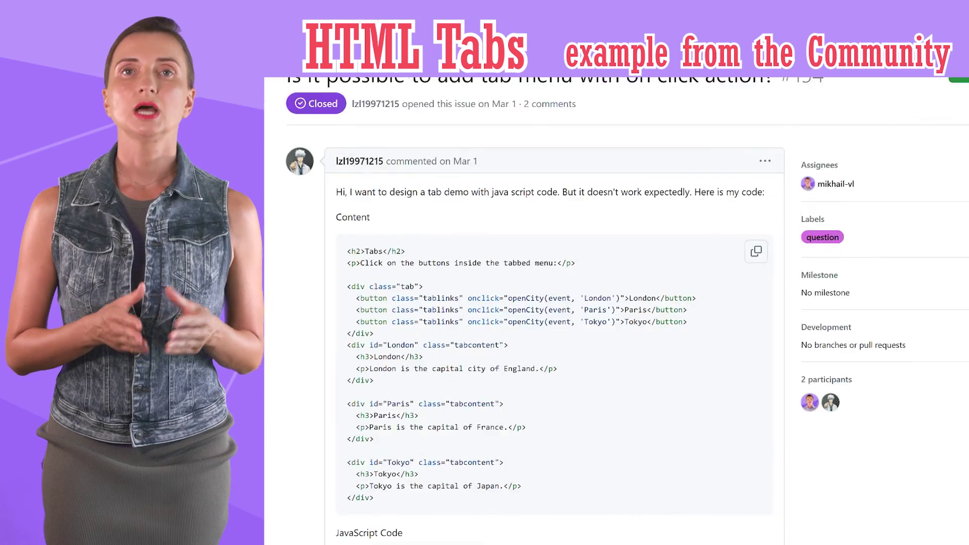
pyautogui.scroll(-5, 555, 328)
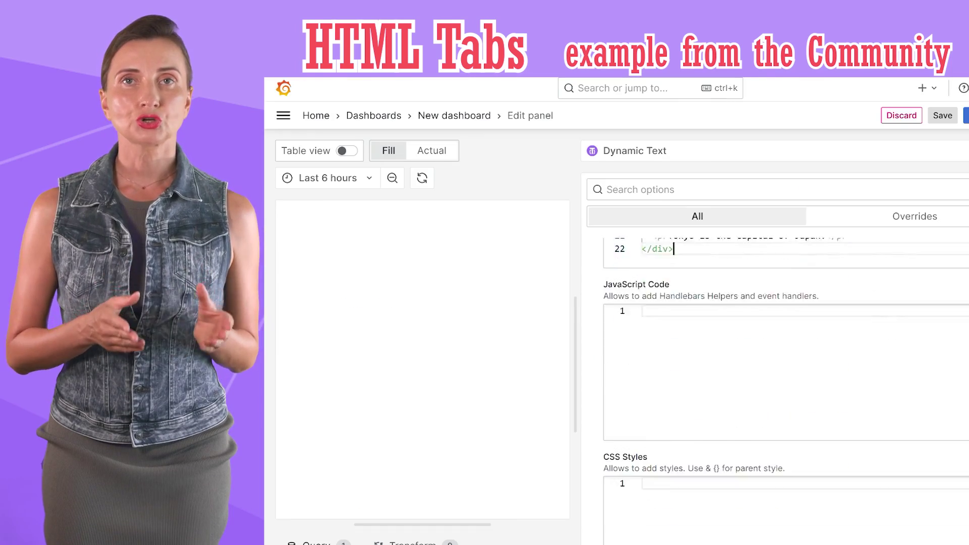
pyautogui.write('openCity = (evt, cityName) => {   var i, tabcontent, tablinks;   tabcontent = document.getElementsByClassName("tabcontent");   for (i = 0; i < tabcontent.length; i++) {     tabcontent[i].style.display = "none";   }   tablinks = document.getElementsByClassName("tablinks");   for (i = 0; i < tablinks.length; i++) {     tablinks[i].className = tablinks[i].className.replace(" active", "");   }   document.getElementById(cityName).style.display = "block";   evt.currentTarget.className += " active"; };')
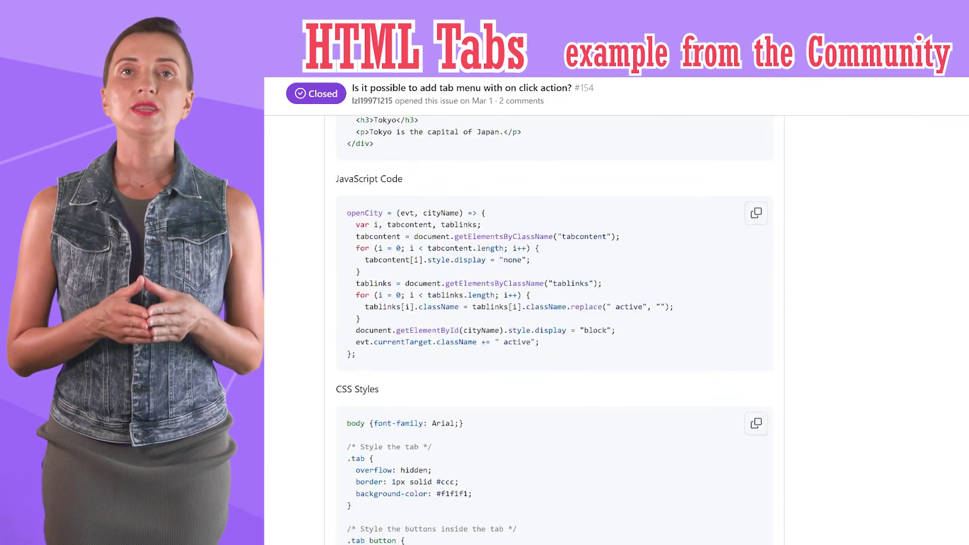
pyautogui.scroll(-2, 554, 328)
pyautogui.click(756, 315)
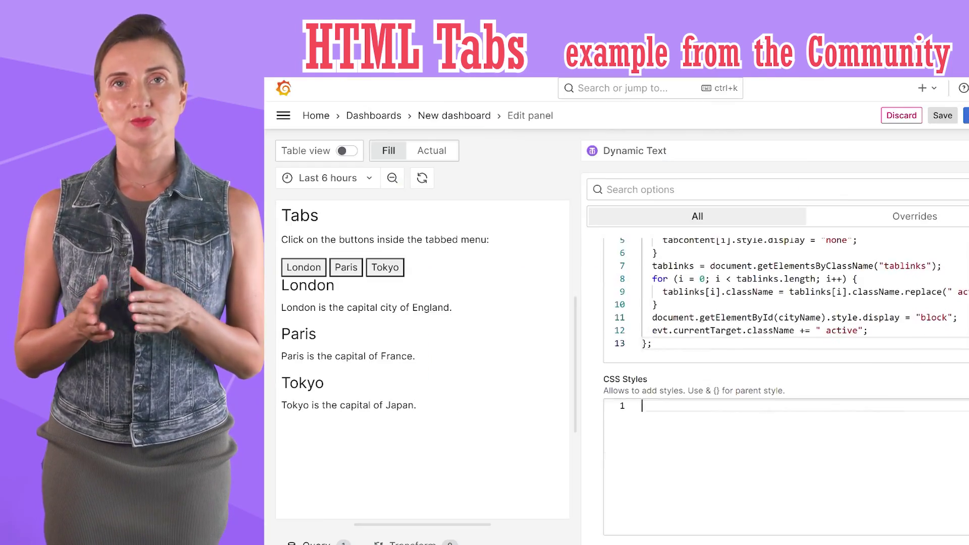
pyautogui.hotkey('ctrl', 'v')
# - Test the tabs by switching to Tokyo, then Paris, then back to London
pyautogui.click(443, 286)
pyautogui.click(389, 280)
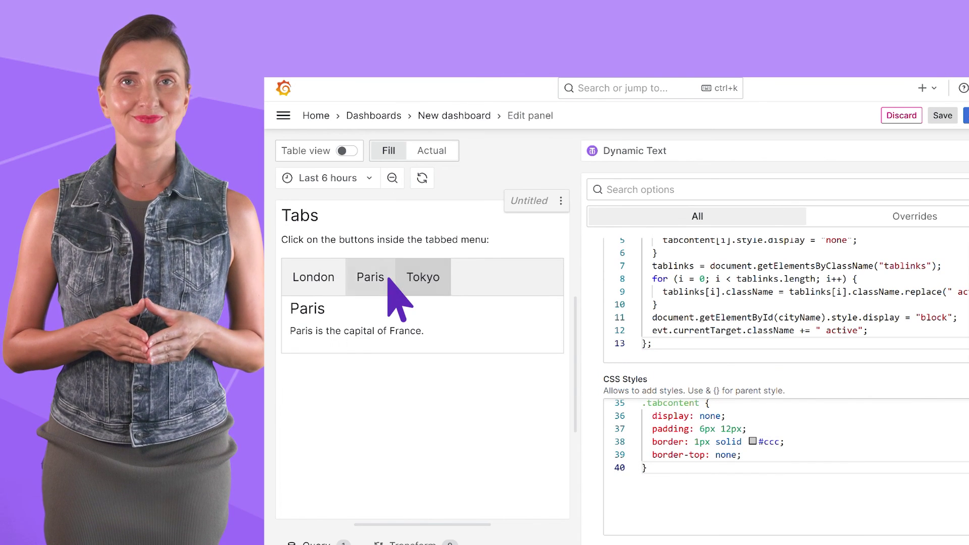
pyautogui.click(335, 282)
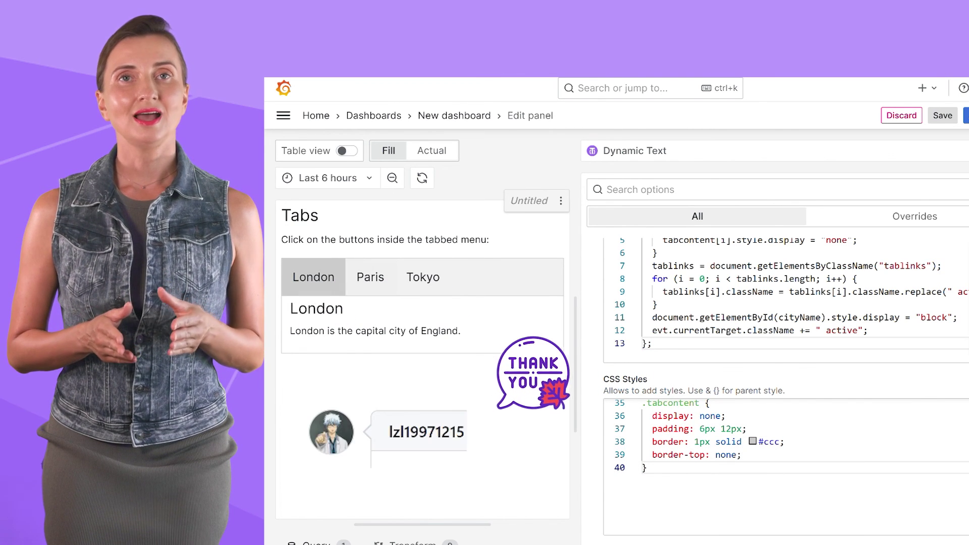